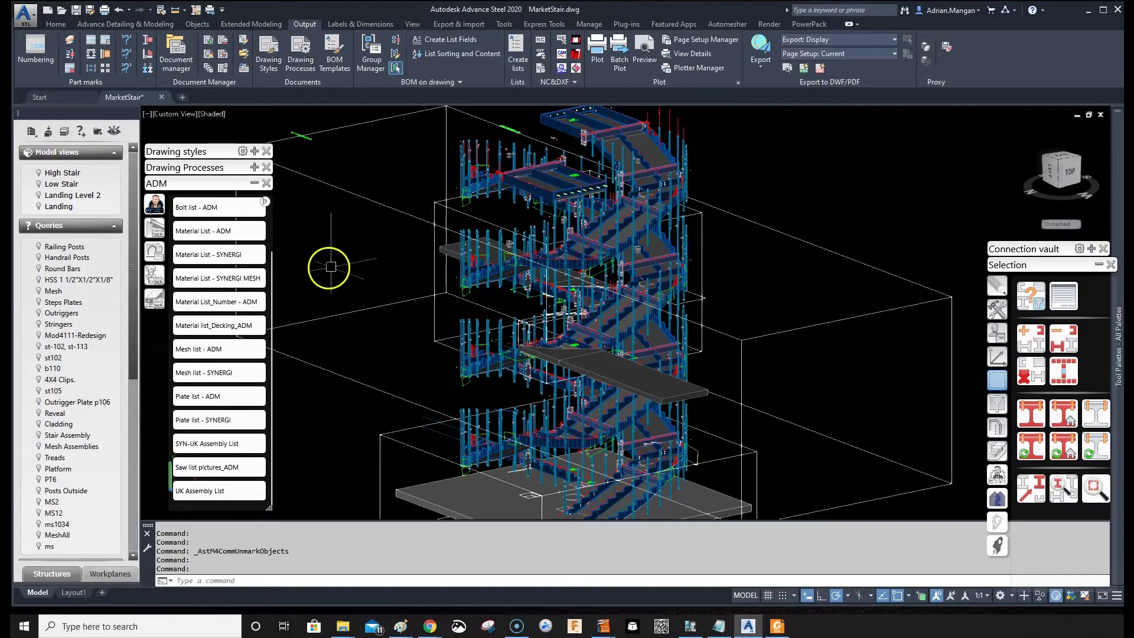
scroll(621, 240, up, 2)
scroll(620, 246, down, 3)
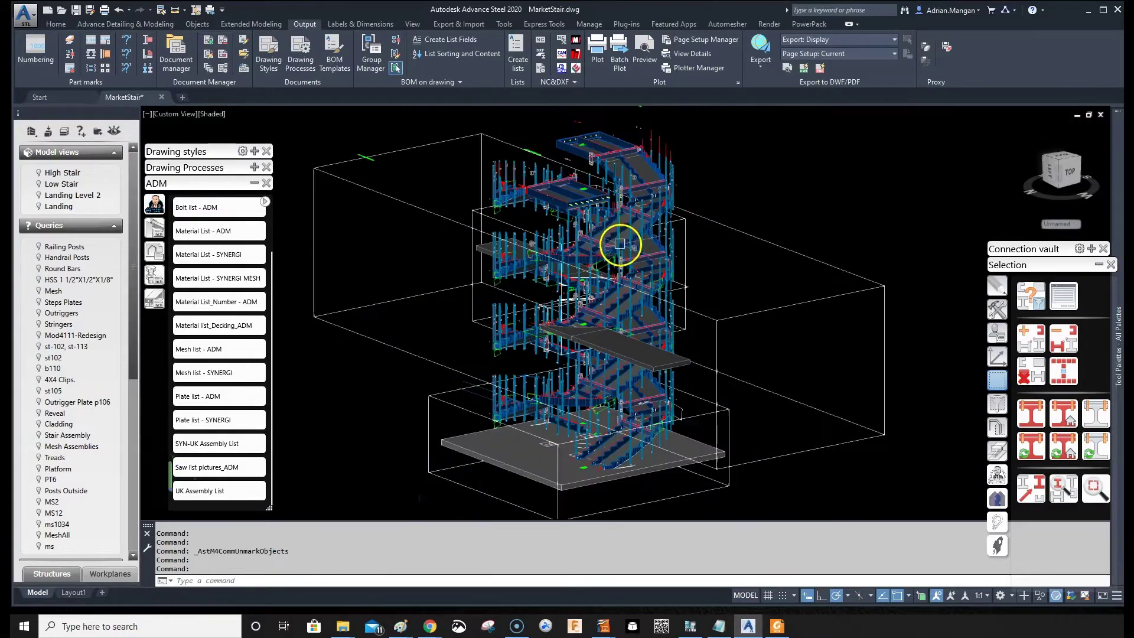
scroll(620, 243, up, 2)
scroll(629, 253, up, 1)
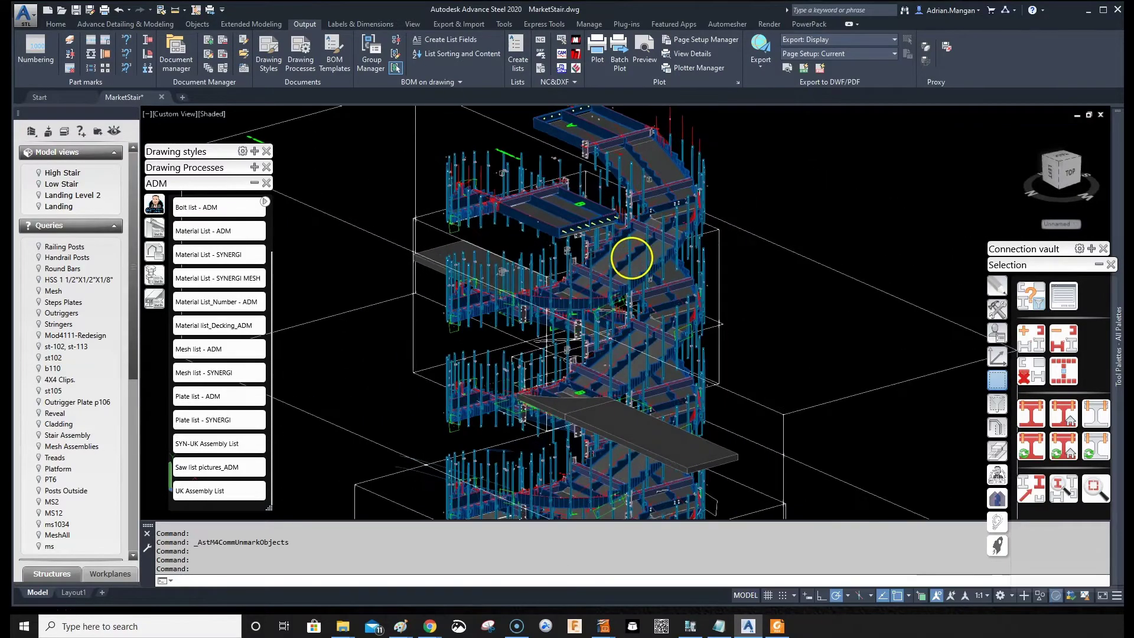
scroll(630, 257, up, 1)
scroll(635, 256, down, 1)
scroll(648, 250, up, 1)
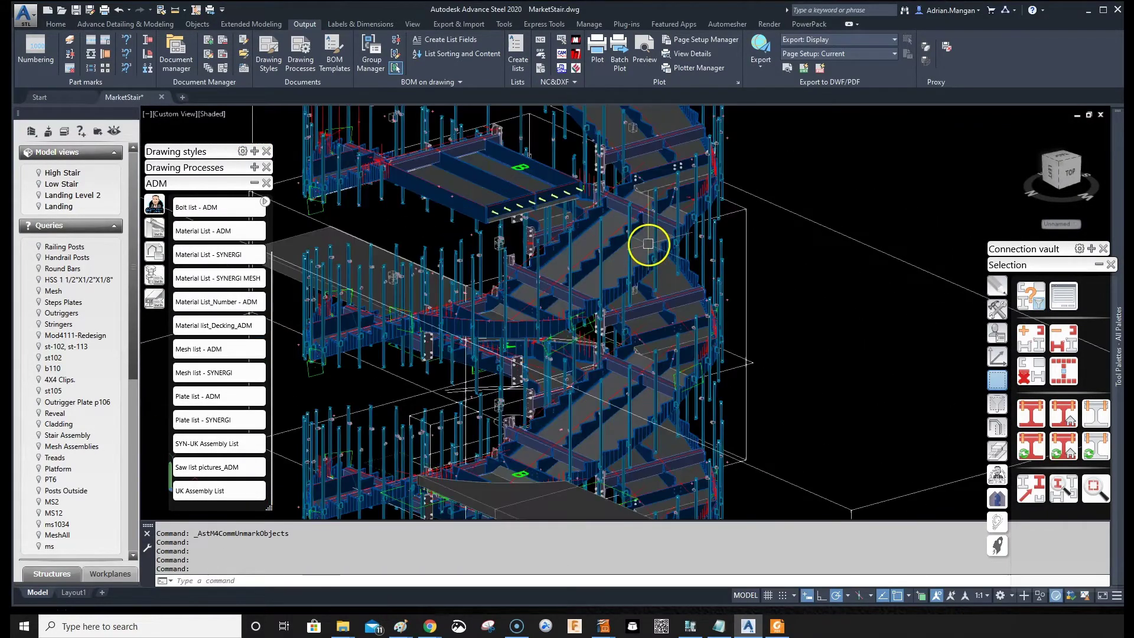
- Orbit the stair model and inspect a stair post's properties
shift+middle_drag(649, 245, 630, 226)
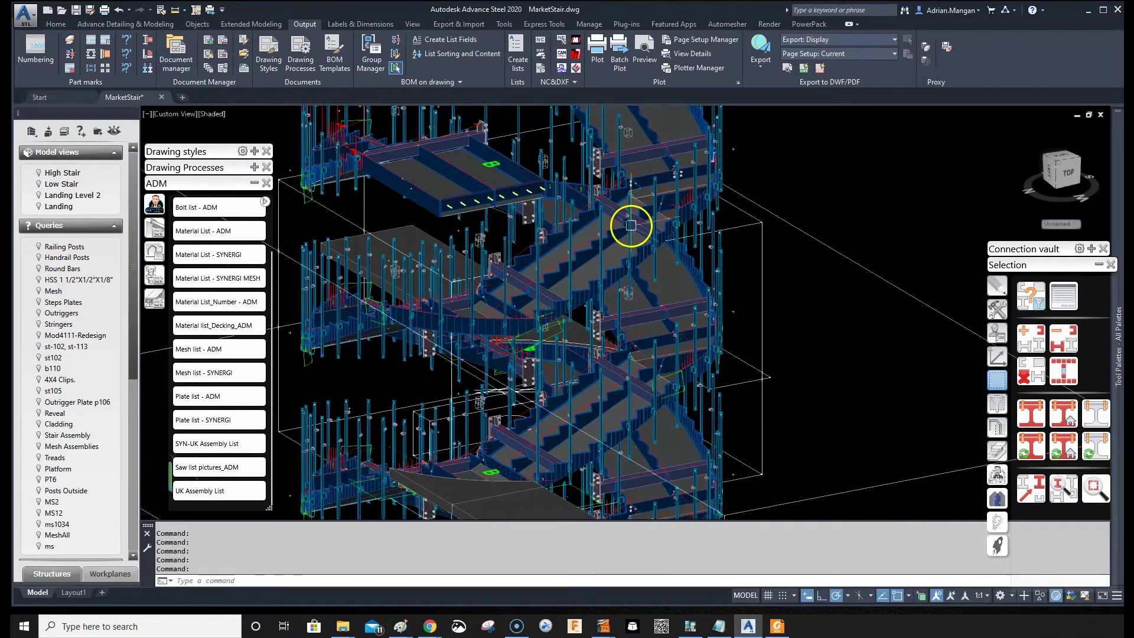
click(630, 226)
key(Escape)
scroll(682, 248, down, 2)
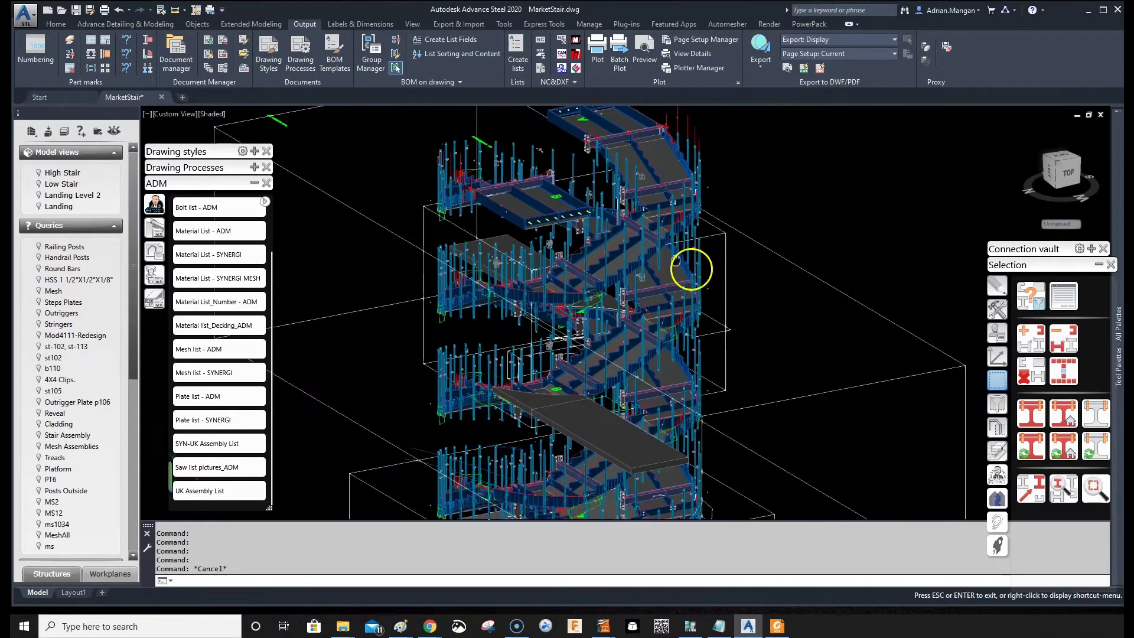
scroll(646, 304, up, 1)
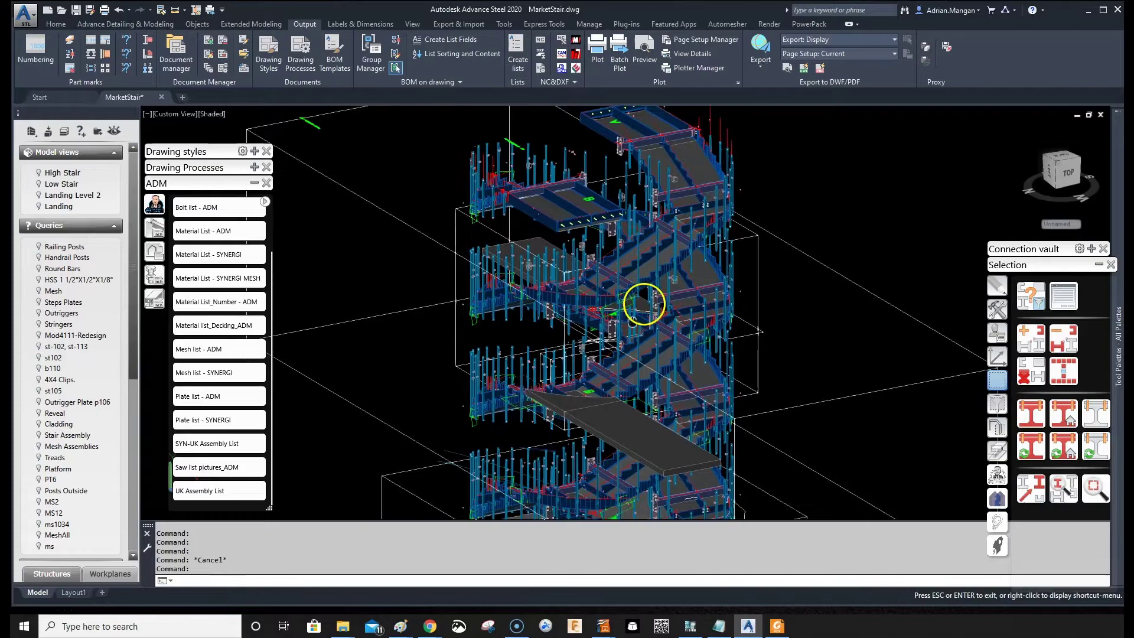
scroll(663, 274, up, 1)
scroll(648, 197, up, 2)
scroll(648, 196, up, 2)
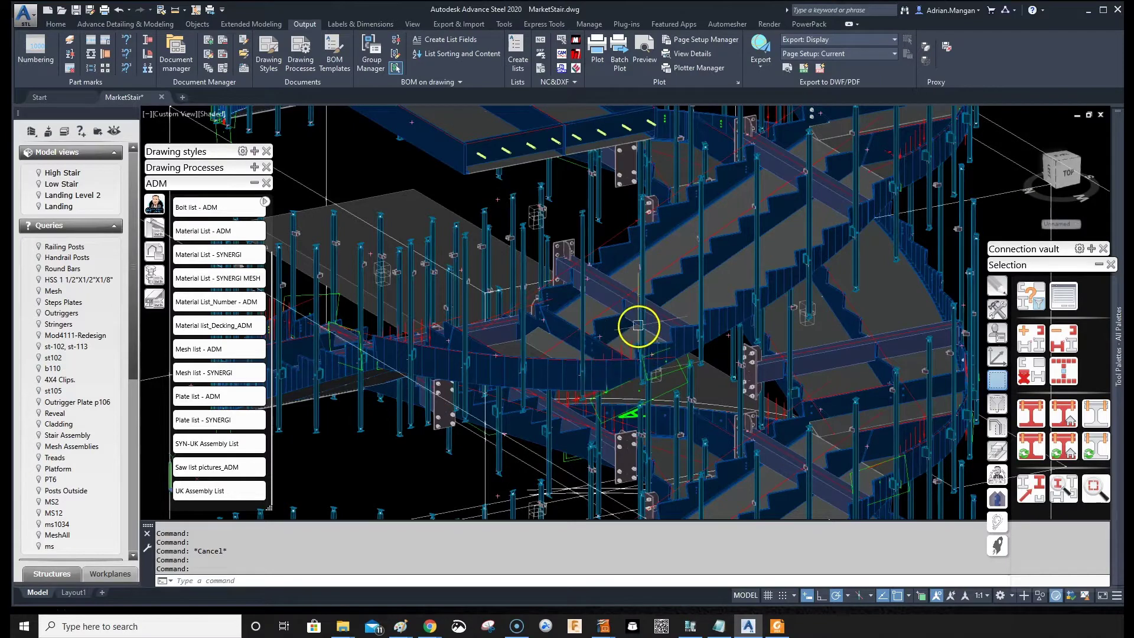
scroll(648, 319, down, 1)
scroll(638, 324, down, 1)
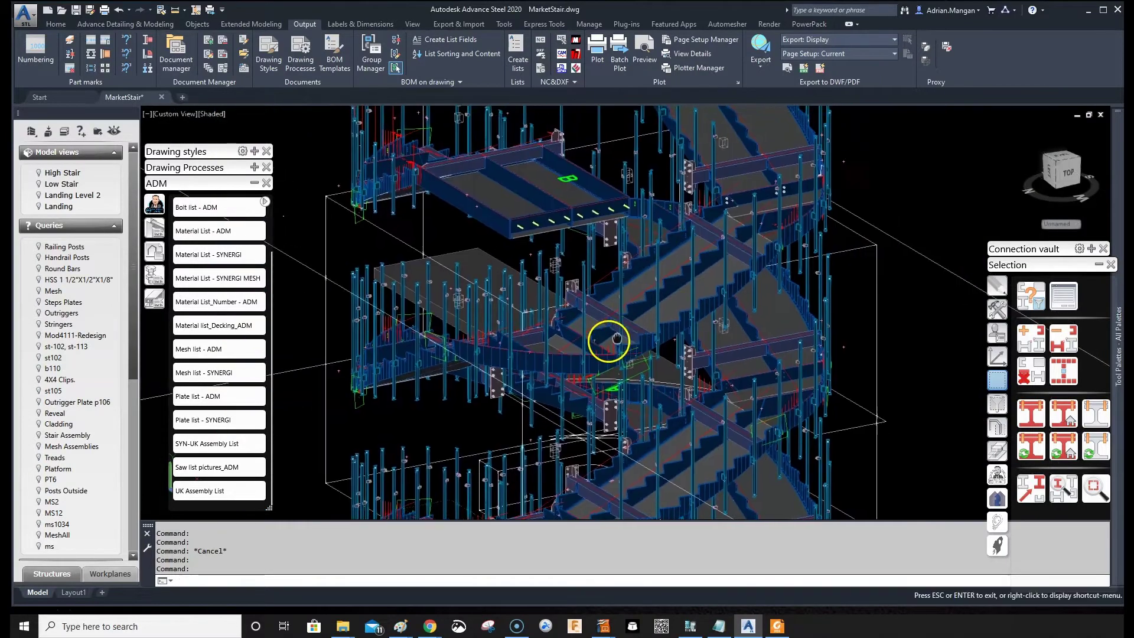
scroll(608, 337, down, 1)
click(612, 324)
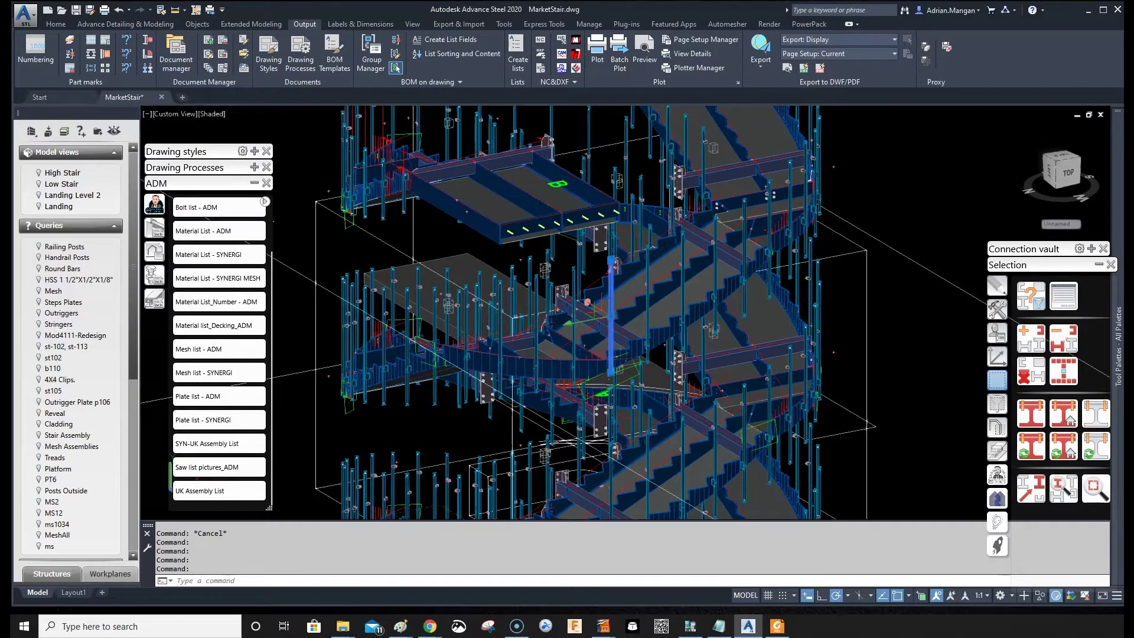
key(ctrl+shift+p)
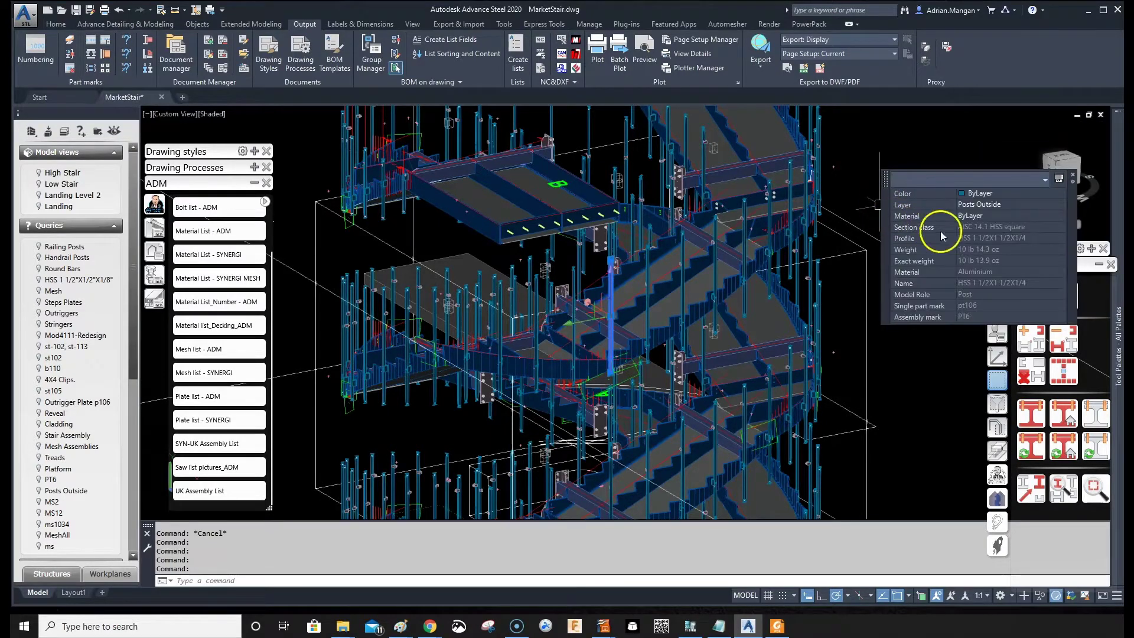
click(1073, 176)
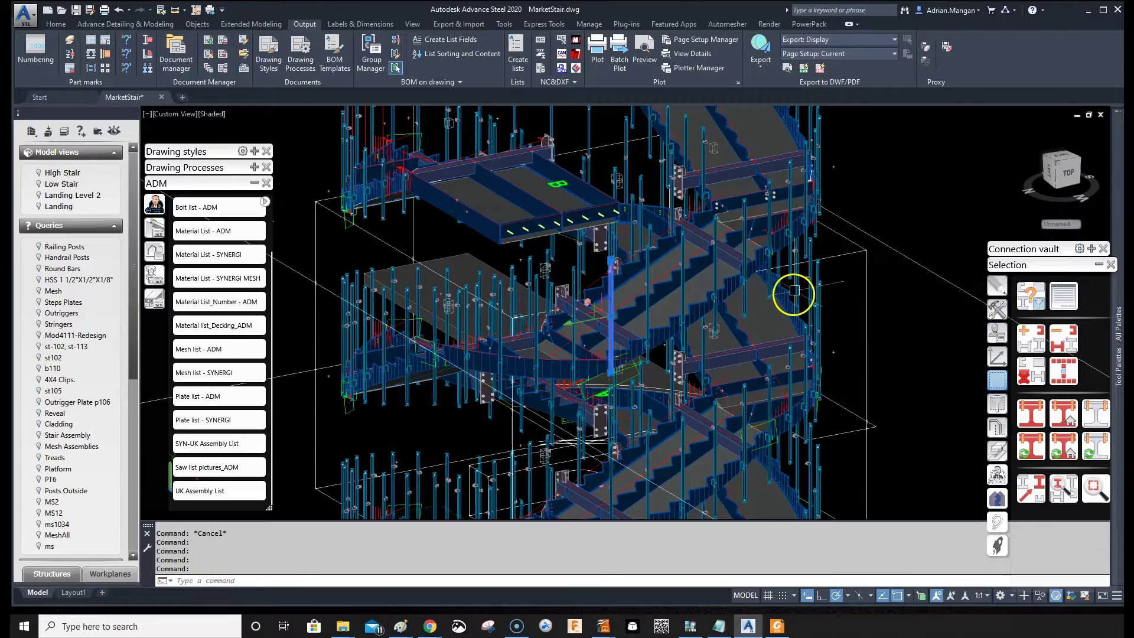
key(Escape)
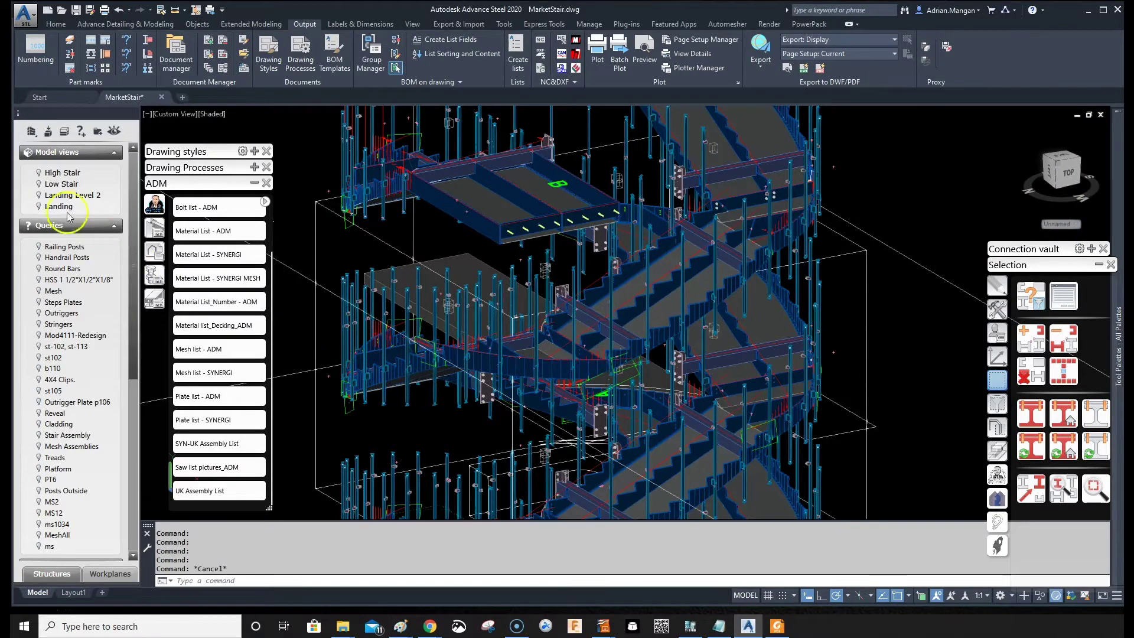
- Start Search and mark objects for beams, folded beams, folded plates and plates, showing part-mark filters
click(78, 132)
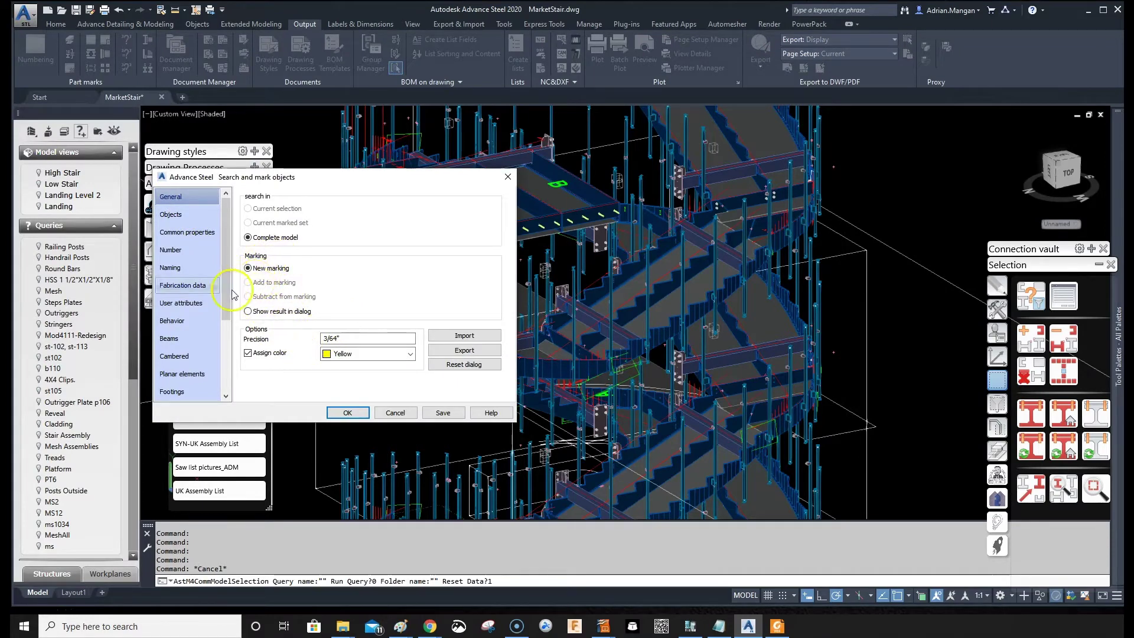
click(205, 219)
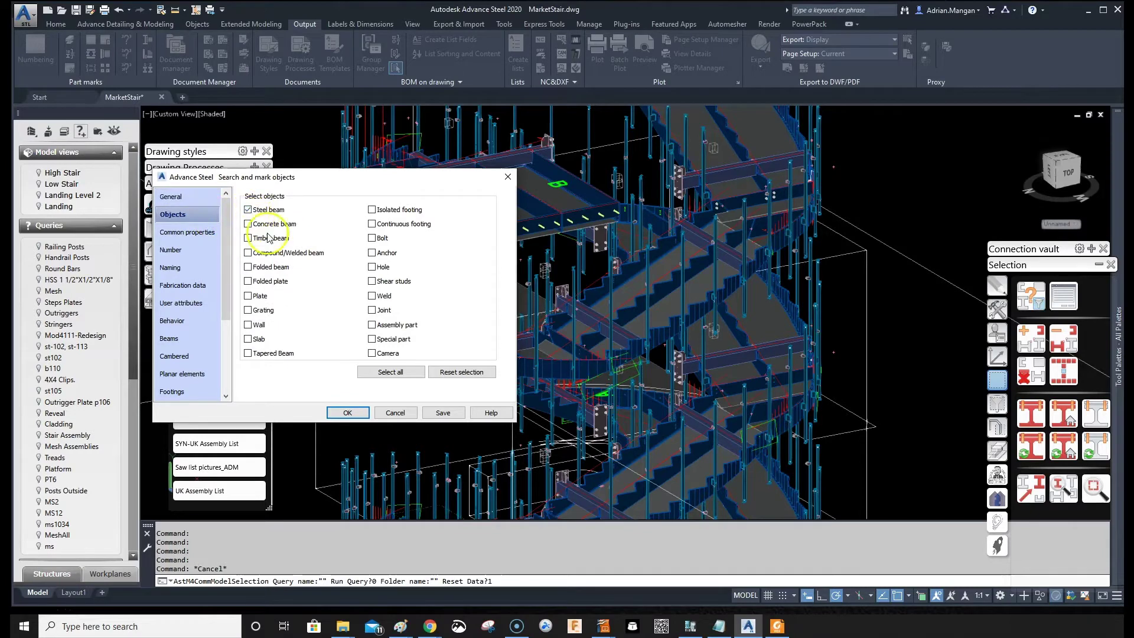
click(248, 281)
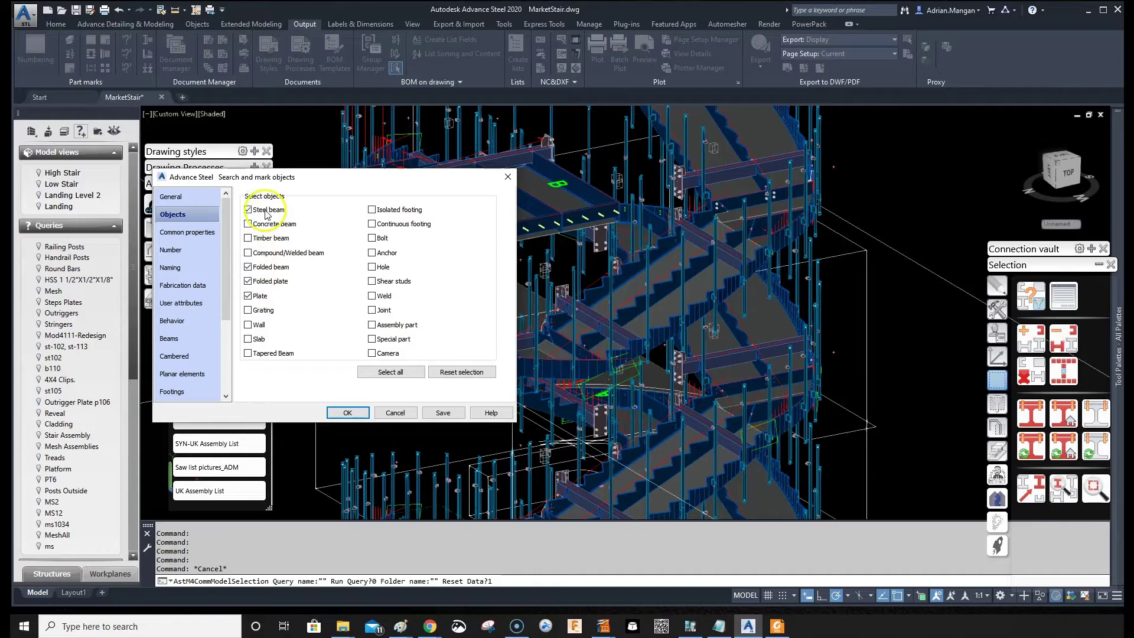
click(170, 197)
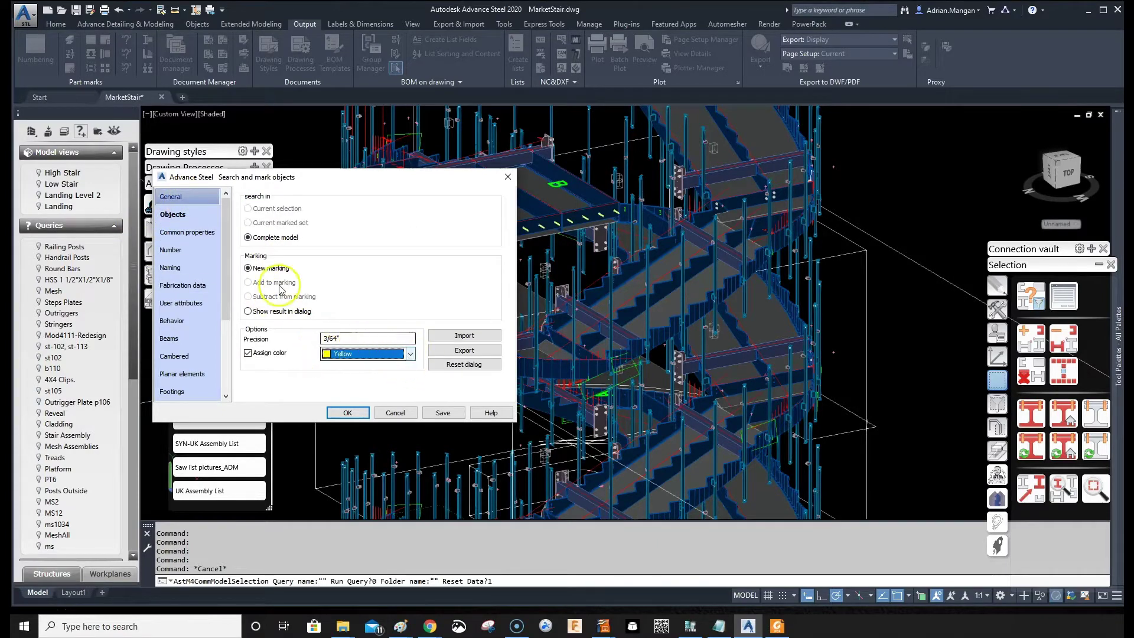
click(187, 231)
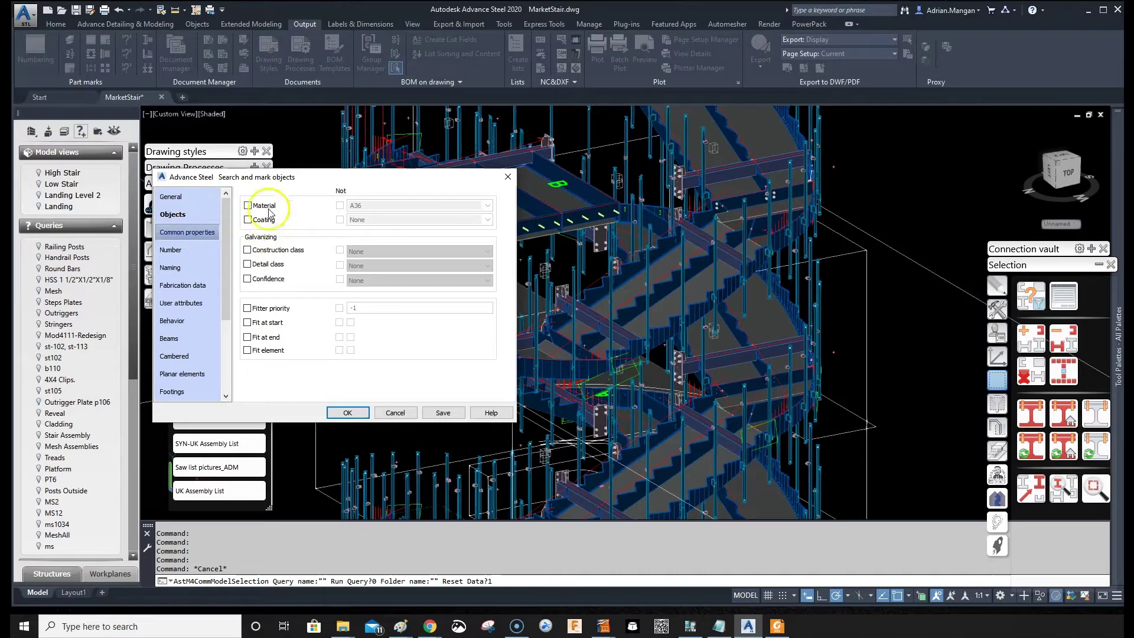
click(178, 251)
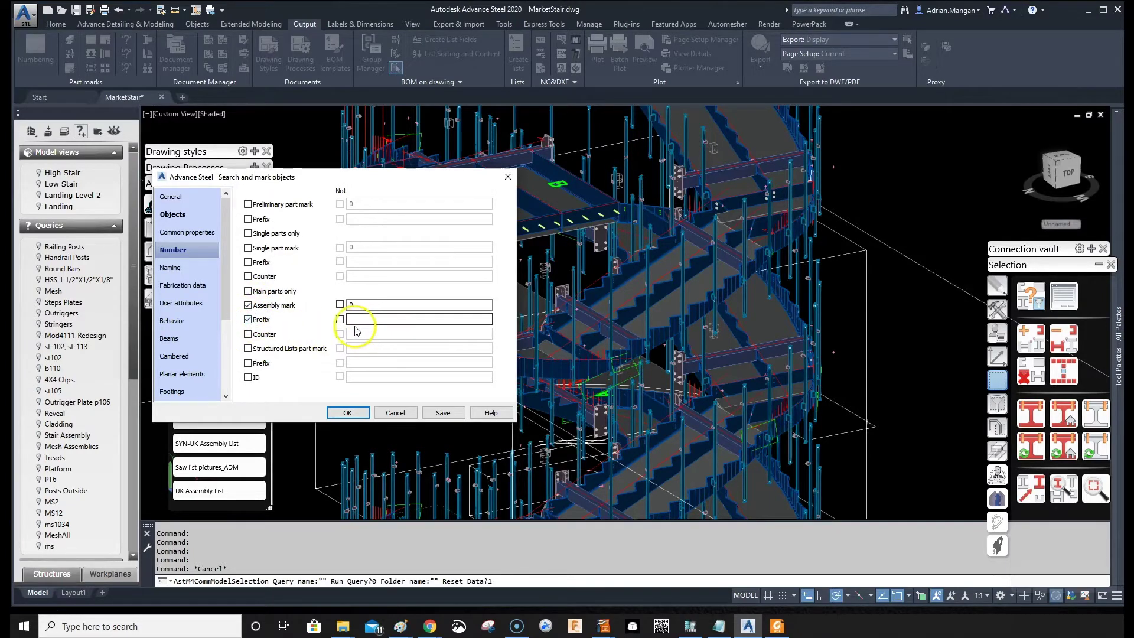
- Set assembly marks 1-15 with prefix PT and save the query as POSTS
double_click(362, 305)
text(1-15)
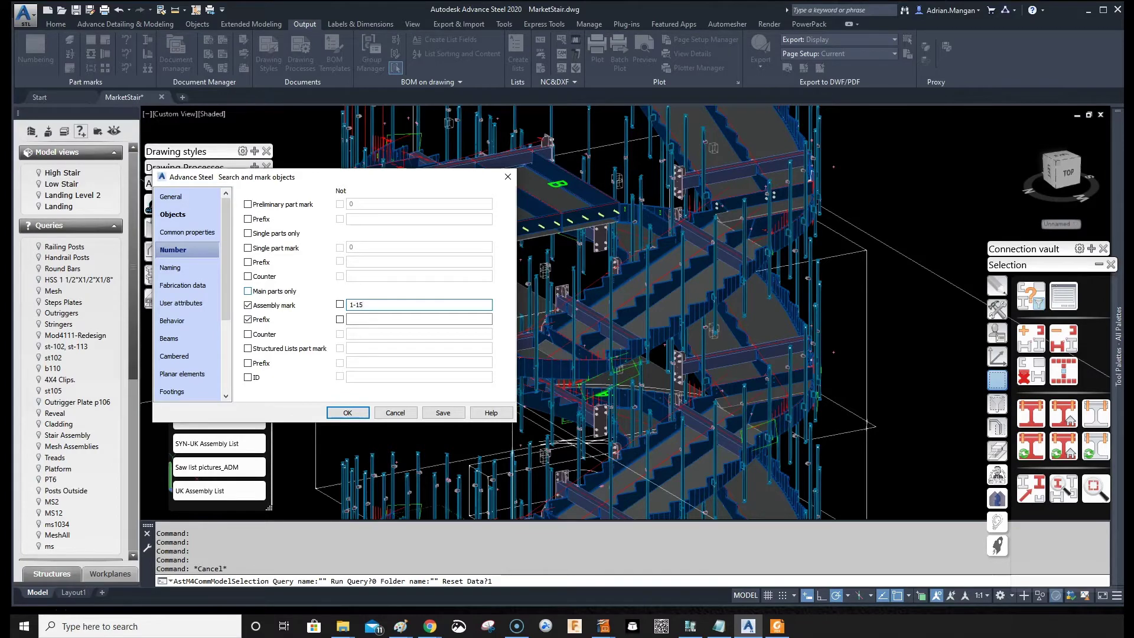
click(360, 319)
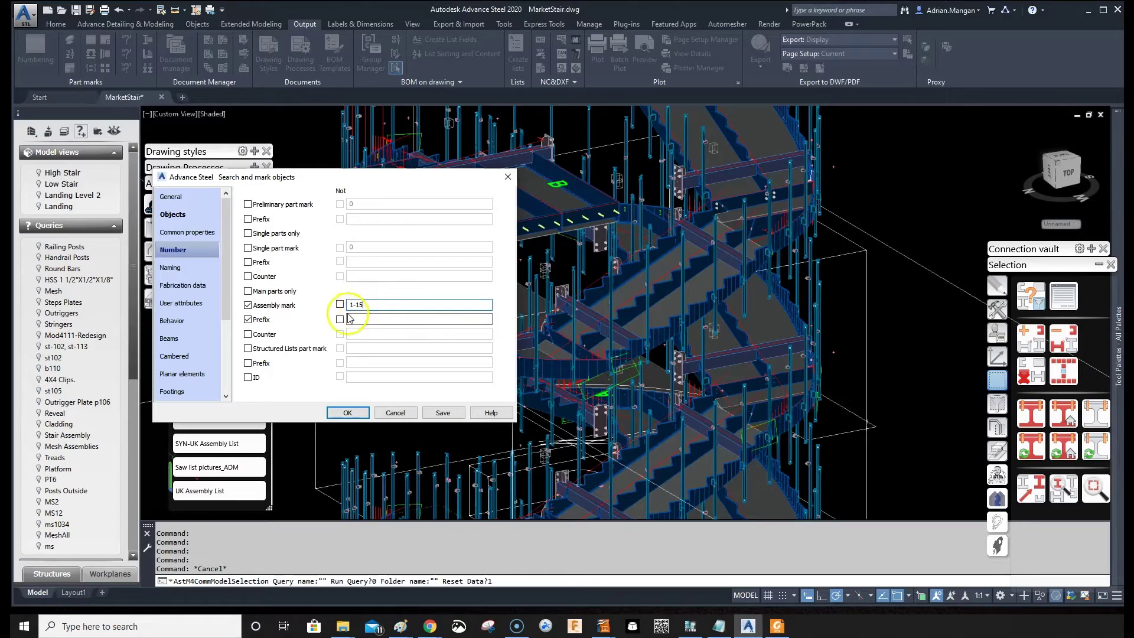
click(347, 322)
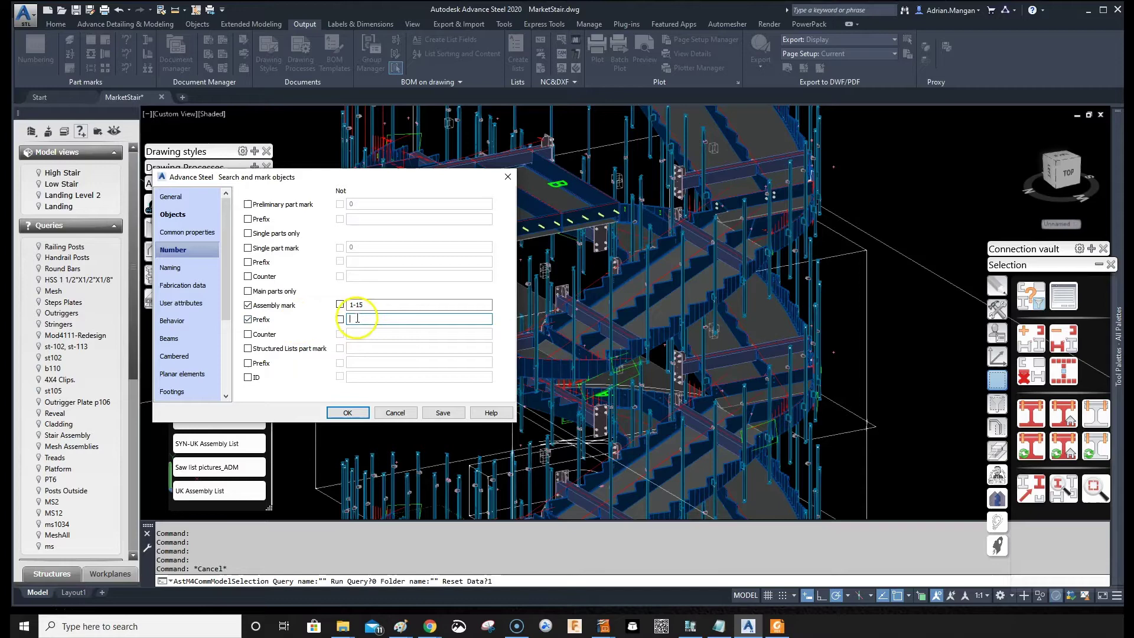
text(PT)
click(438, 412)
text(POSTS)
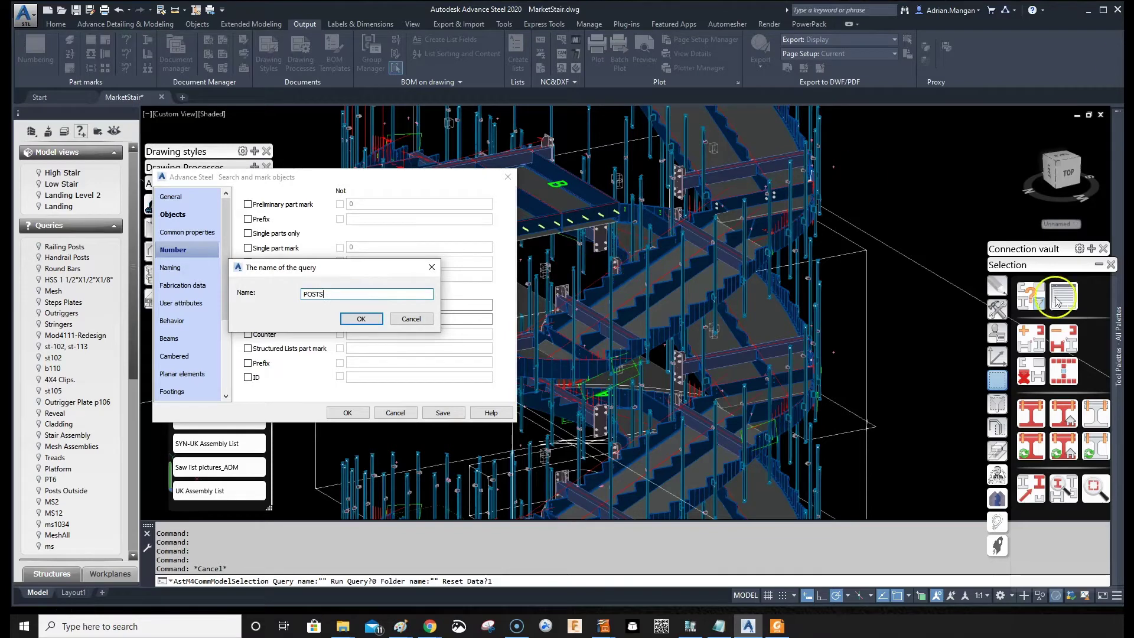
click(365, 319)
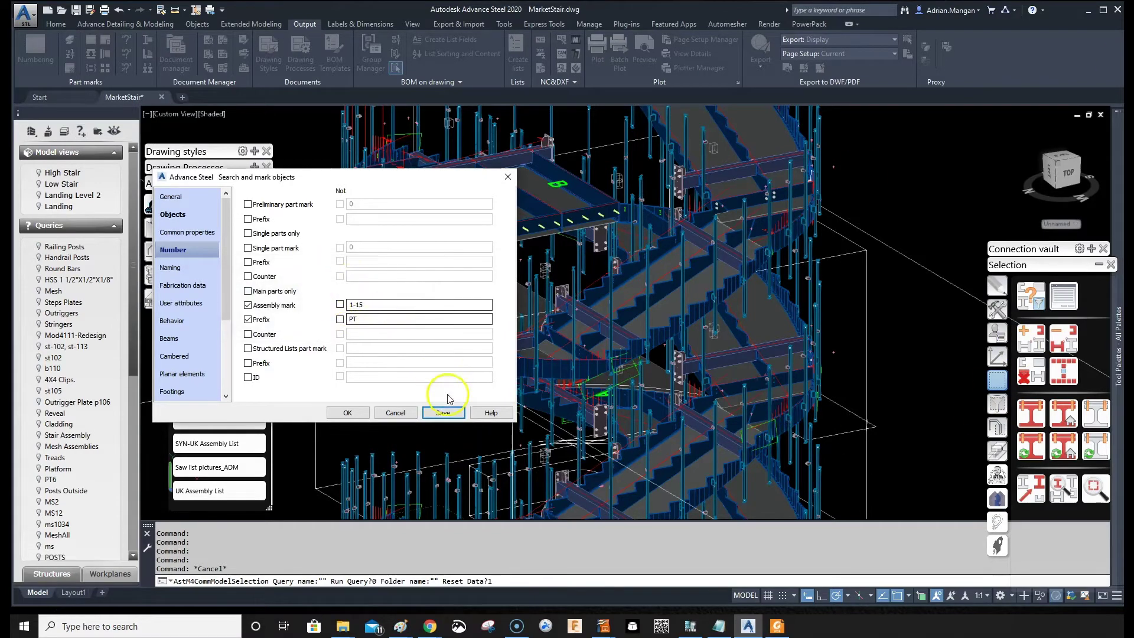
- Close Search and mark objects with OK, then exit view panning
click(349, 412)
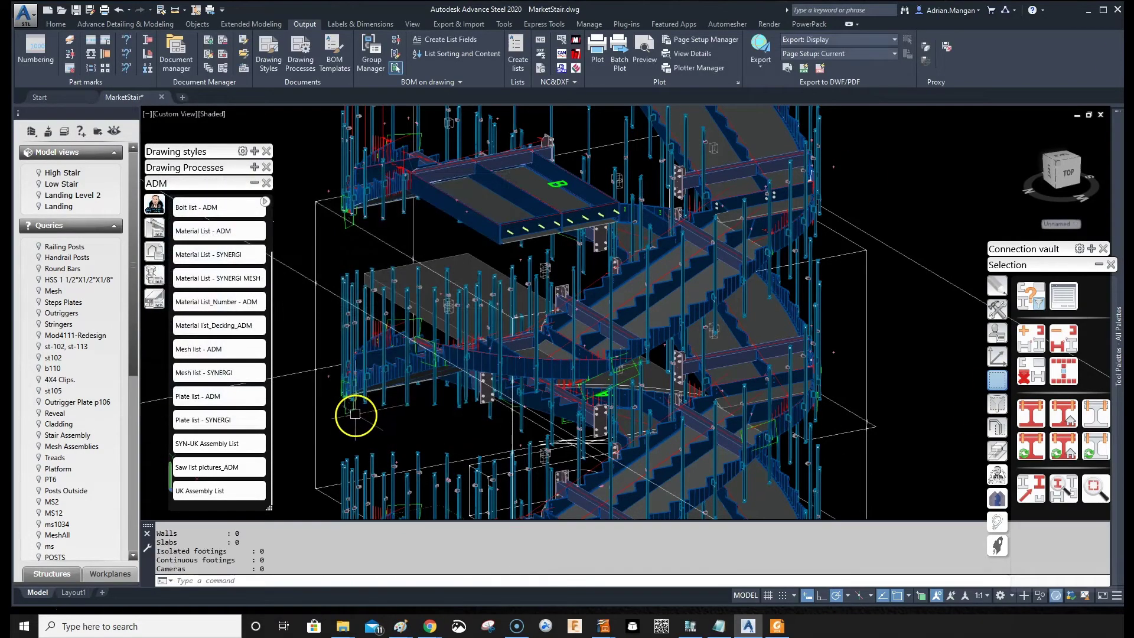
scroll(601, 304, down, 3)
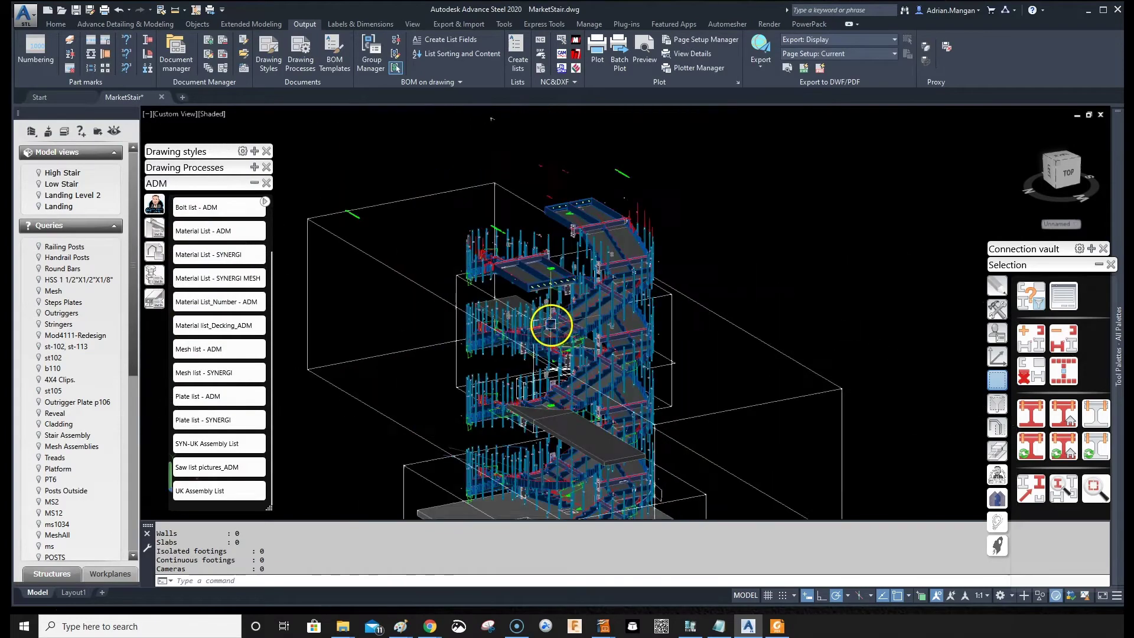
key(Escape)
scroll(582, 297, up, 3)
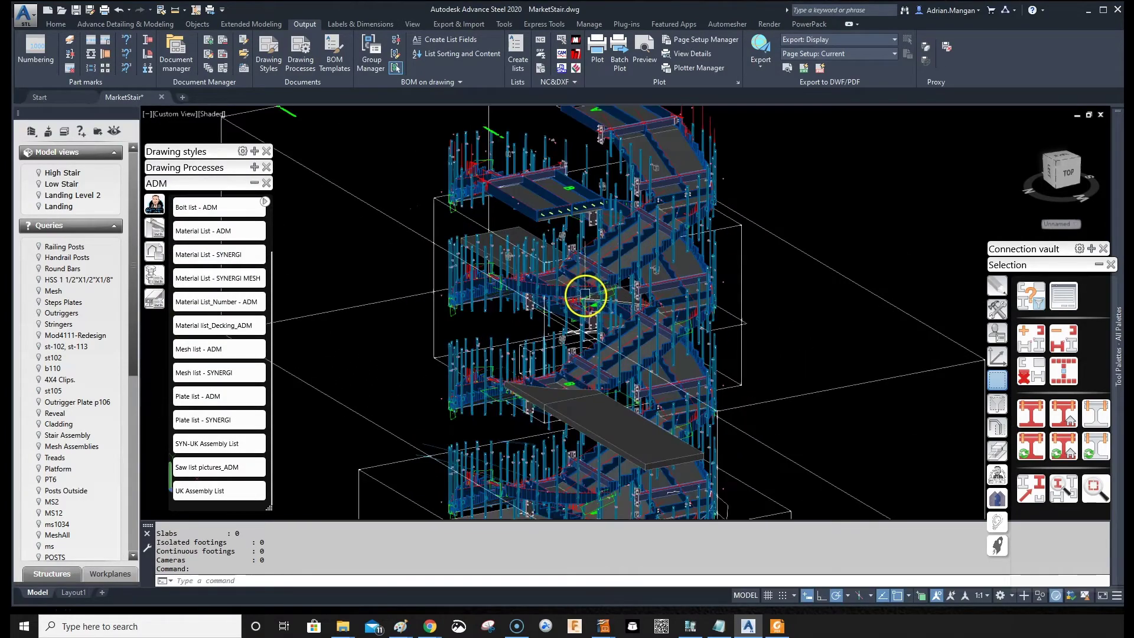
- In the POSTS query properties, enable Assembly mark and replace 0 with 1;2;3…;15
right_click(62, 556)
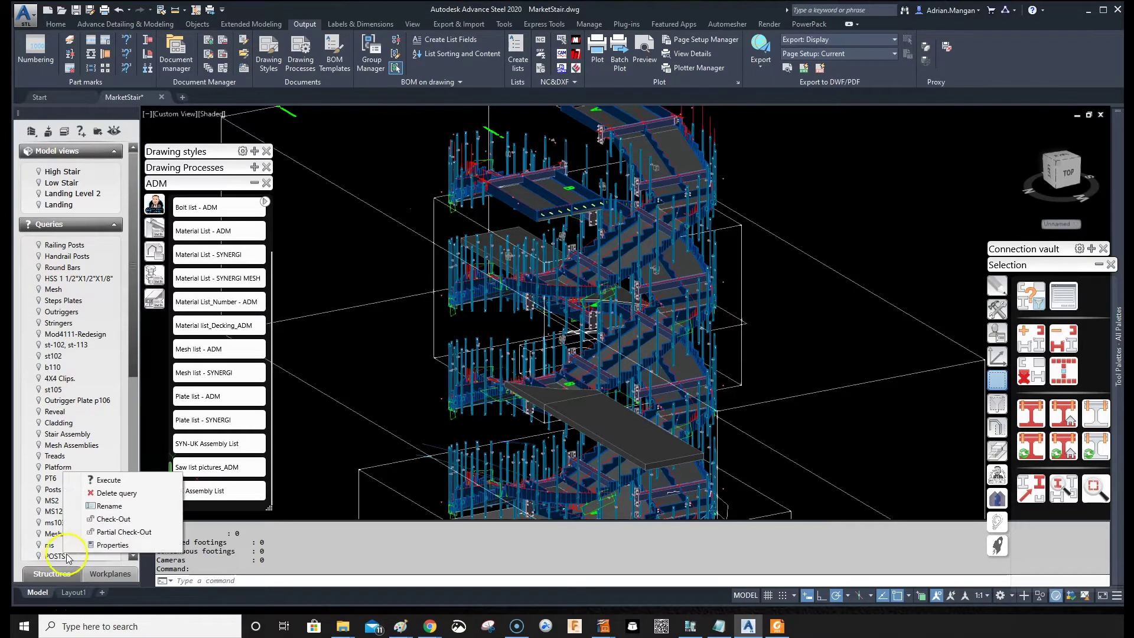
click(94, 546)
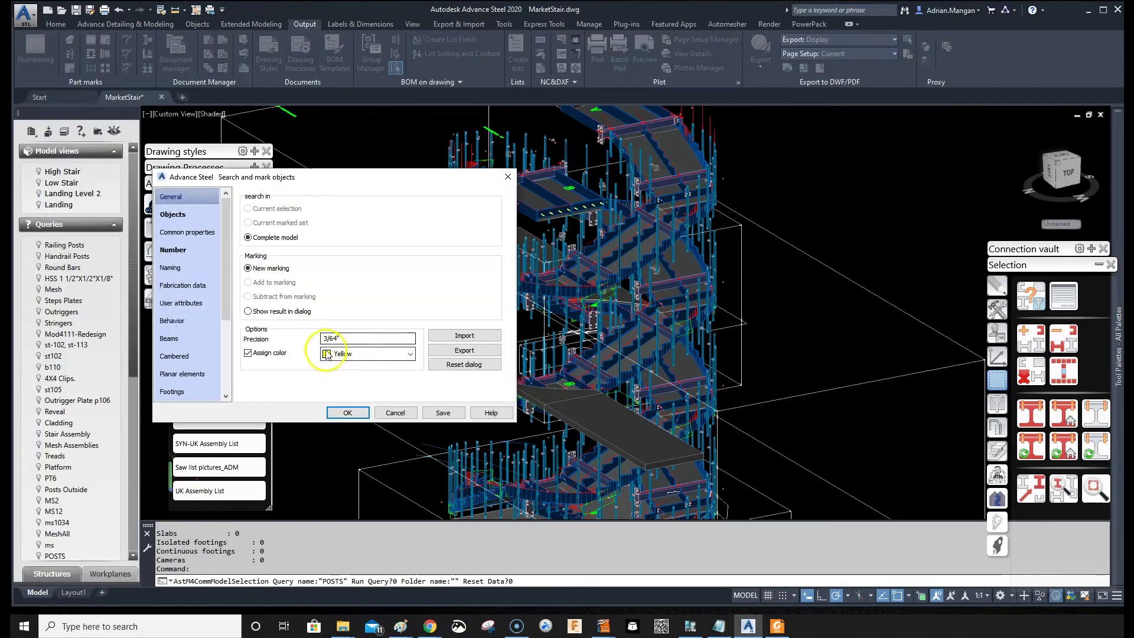
click(173, 250)
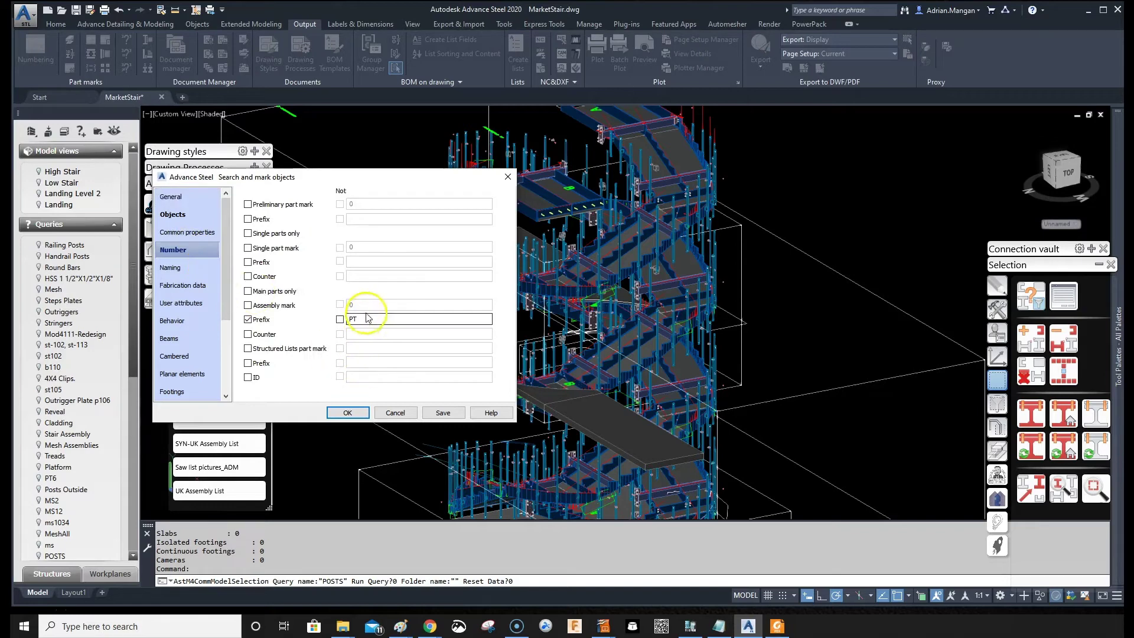
click(247, 305)
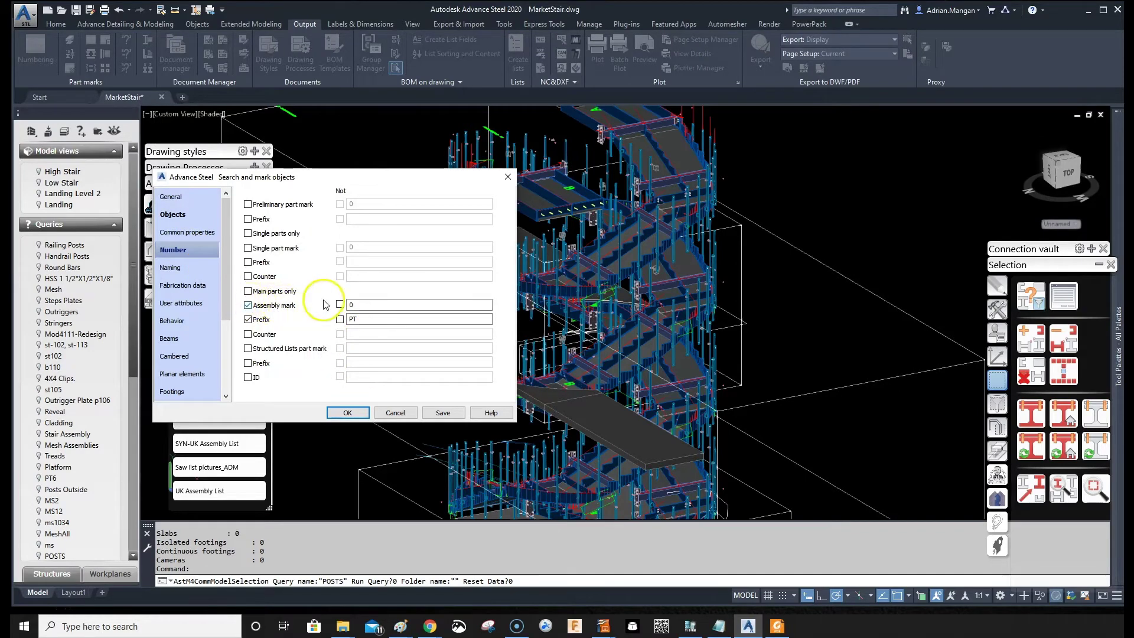
click(354, 304)
drag(356, 305, 339, 308)
text(1;2;3;4;5;6;7;8;9;10;11;12 13;14;15)
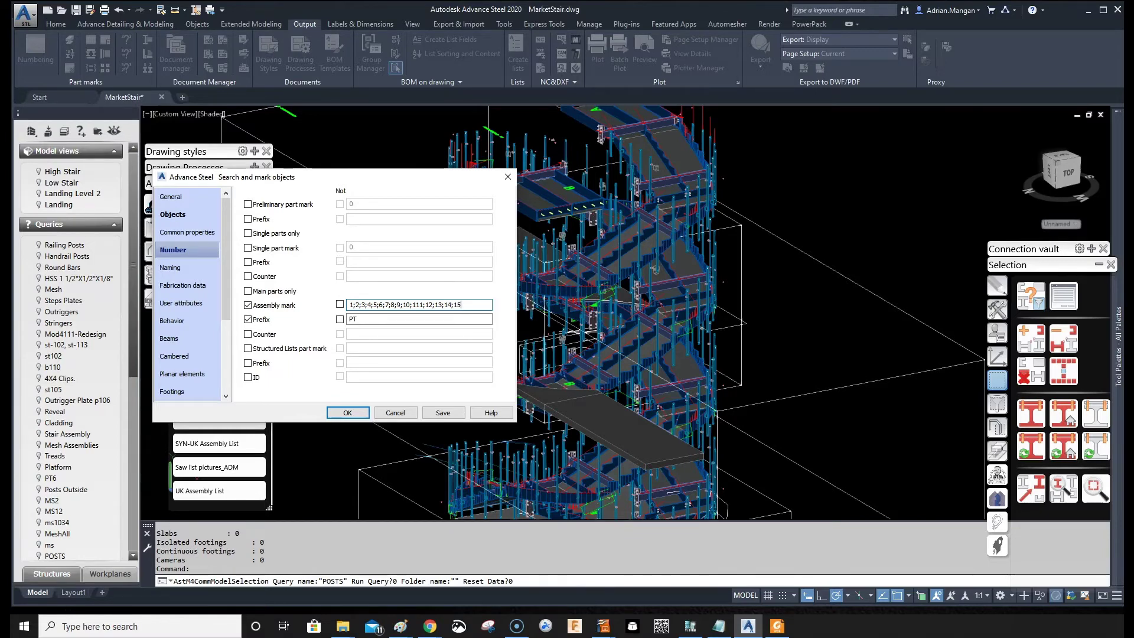
click(412, 305)
- Save and run the updated POSTS query, then pan and orbit to check the highlighted posts
click(442, 414)
click(348, 413)
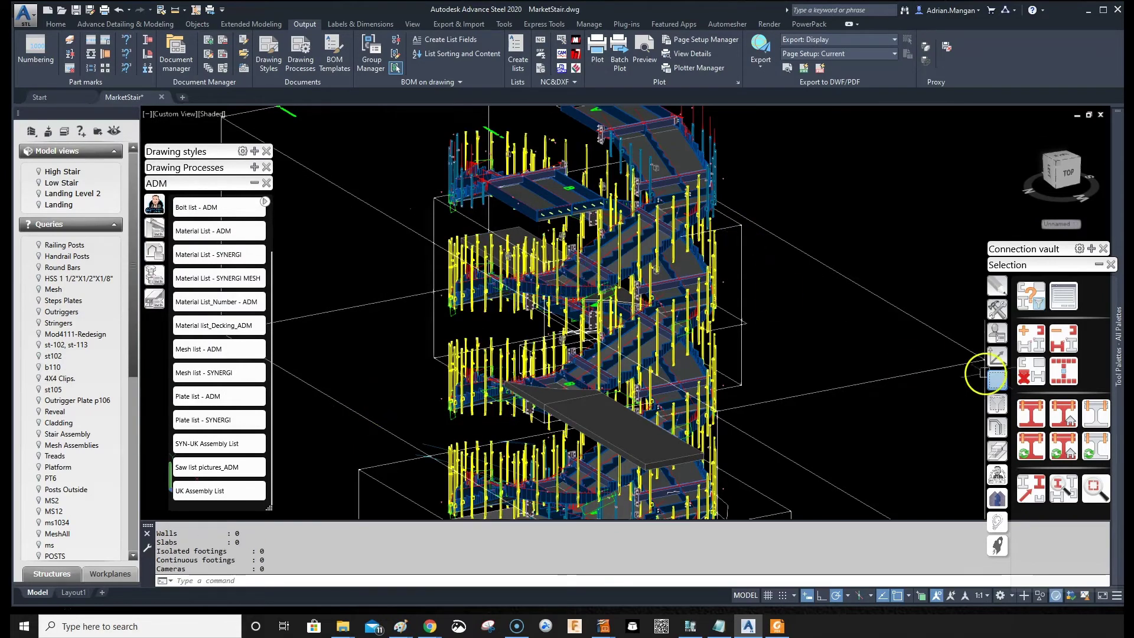
middle_drag(775, 253, 775, 252)
drag(775, 252, 790, 215)
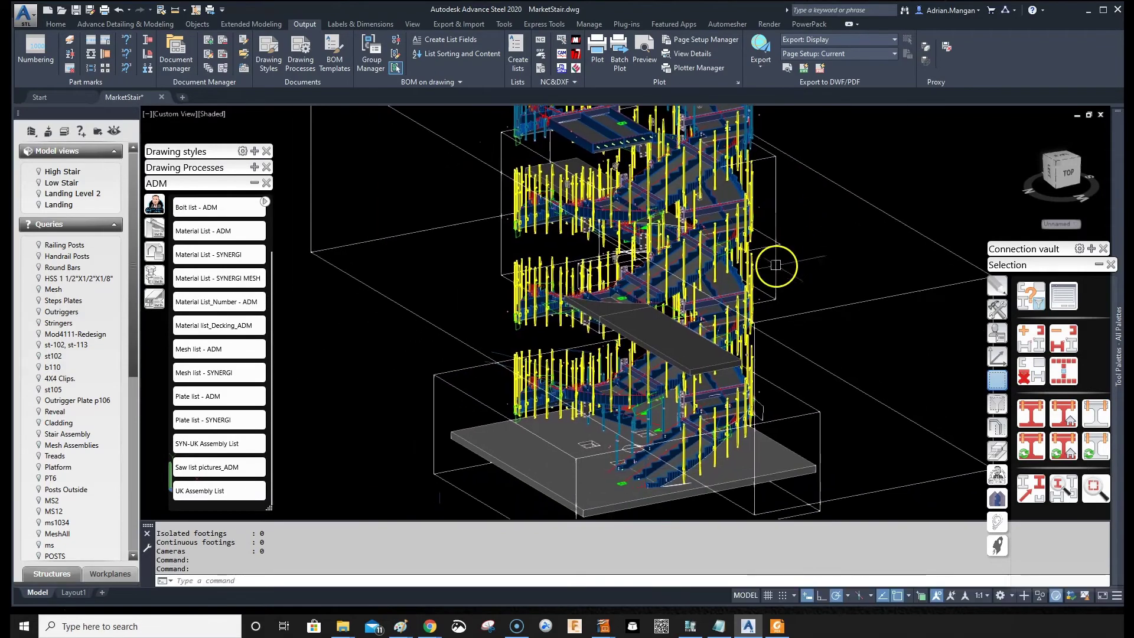
mouse_move(739, 410)
mouse_down()
mouse_move(747, 381)
mouse_move(750, 393)
mouse_move(785, 364)
mouse_up()
mouse_move(785, 364)
shift+middle_down()
mouse_move(851, 357)
mouse_move(873, 333)
mouse_move(833, 346)
mouse_move(885, 358)
mouse_move(860, 375)
mouse_move(884, 369)
shift+middle_up()
scroll(677, 424, up, 1)
scroll(675, 425, up, 1)
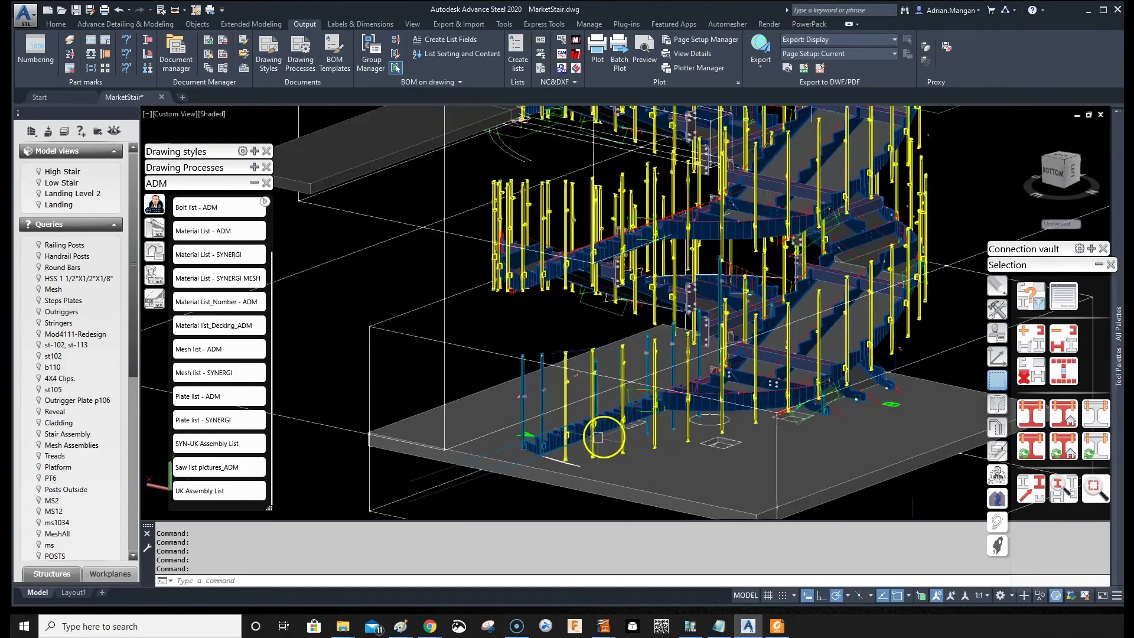
scroll(766, 414, down, 4)
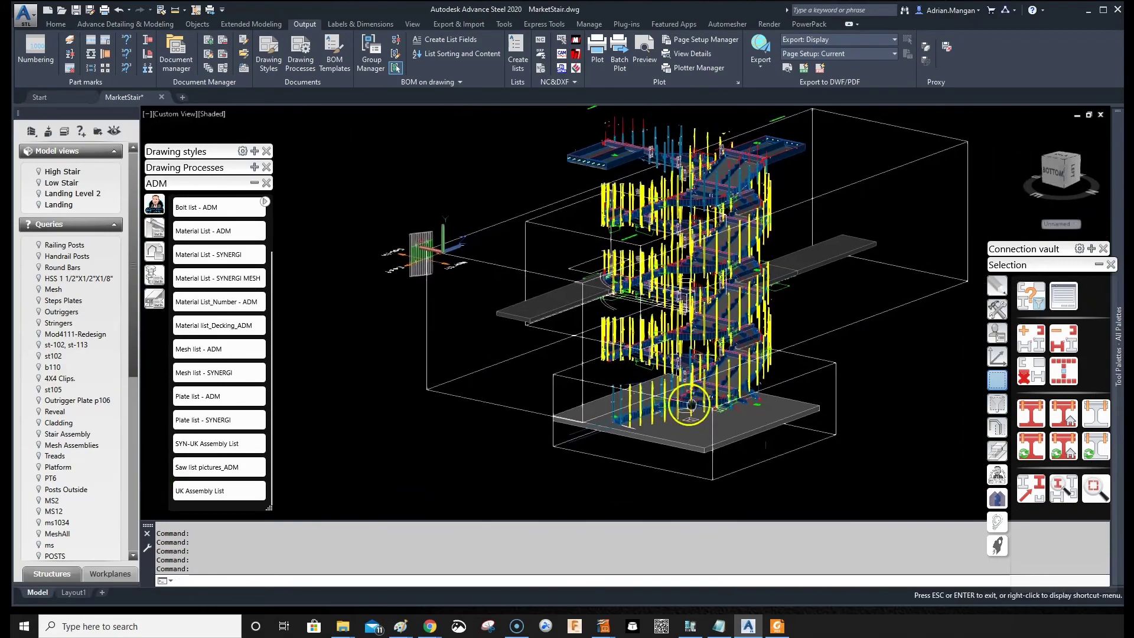
mouse_move(683, 405)
shift+middle_down()
mouse_move(632, 381)
mouse_move(488, 405)
mouse_move(311, 393)
mouse_move(237, 417)
mouse_move(375, 377)
mouse_move(448, 382)
shift+middle_up()
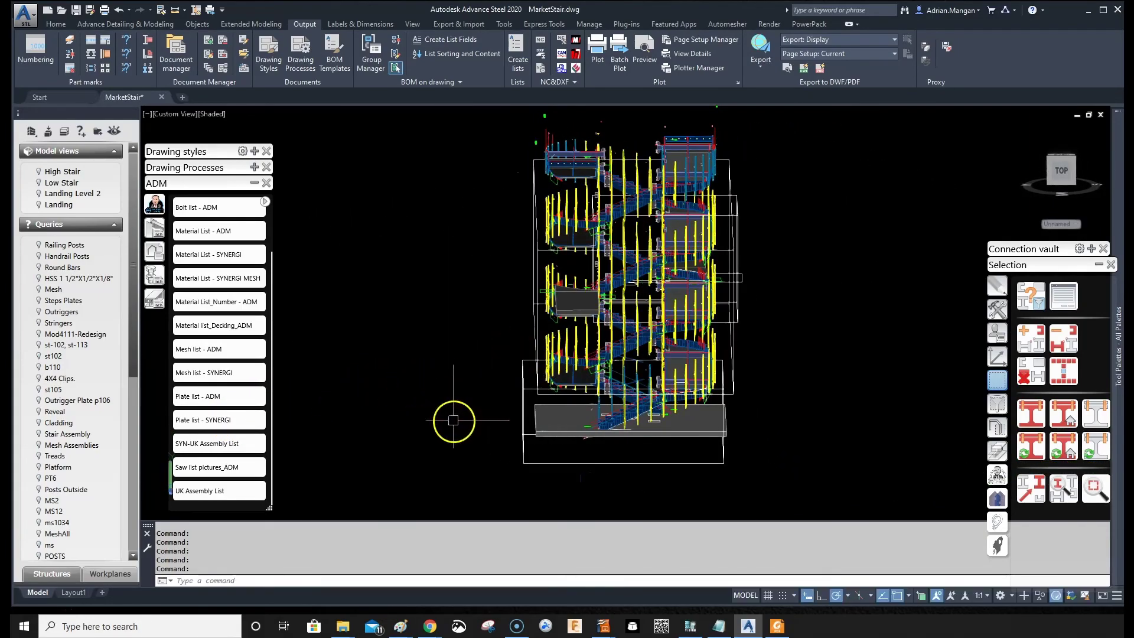